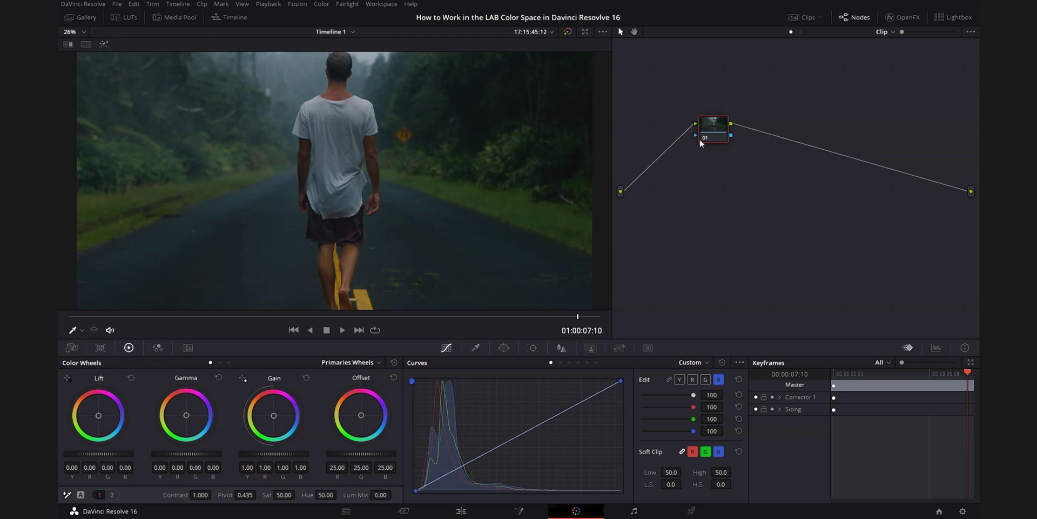
Step: On node 01, brighten the clip with two points on the linked YRGB curve
{"action": "left_click_drag", "start_coordinate": [709, 127], "coordinate": [708, 130]}
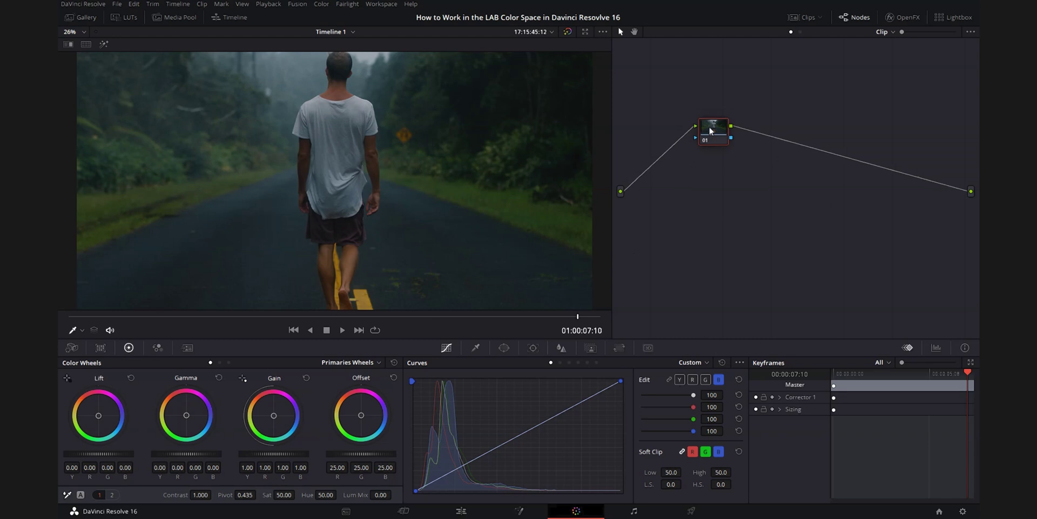
{"action": "left_click", "coordinate": [669, 380]}
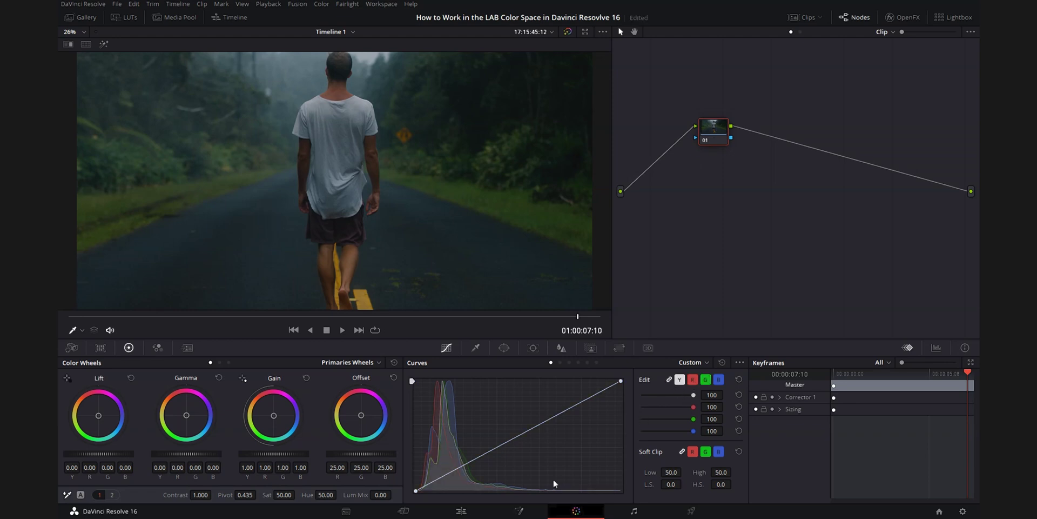
{"action": "left_click_drag", "start_coordinate": [492, 447], "coordinate": [497, 435]}
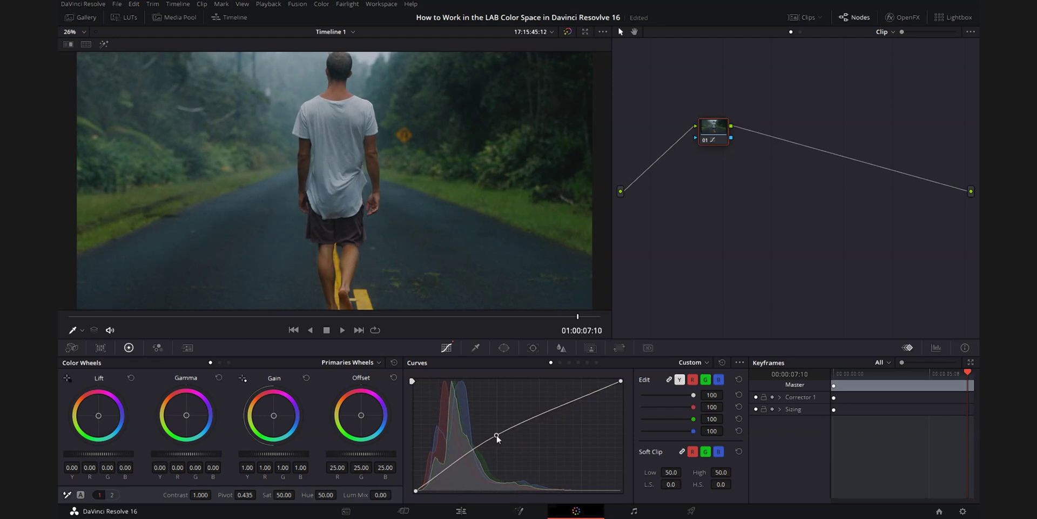
{"action": "left_click", "coordinate": [443, 470]}
Step: Unlink the curve channels and pull the red curve's shadows down
{"action": "left_click", "coordinate": [669, 380]}
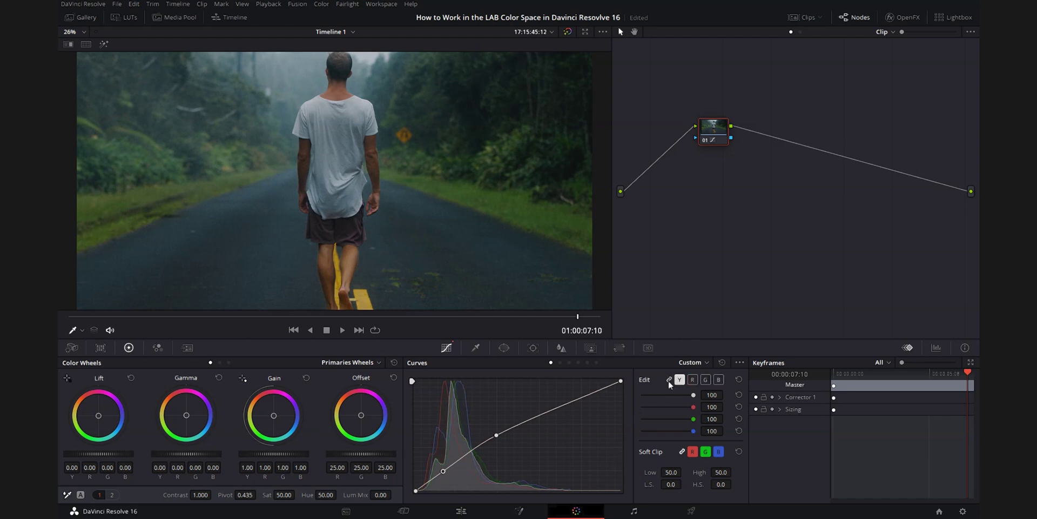
{"action": "left_click", "coordinate": [692, 380]}
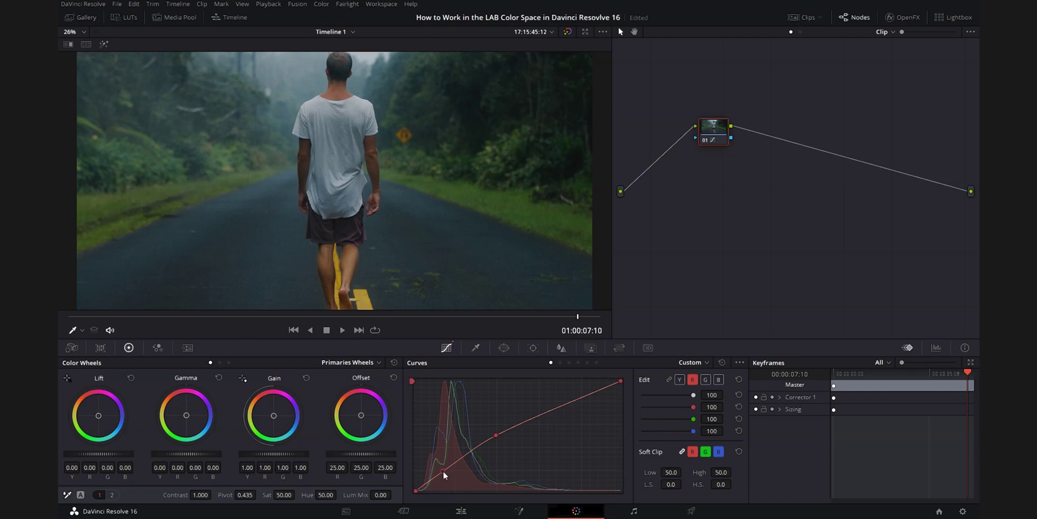
{"action": "left_click_drag", "start_coordinate": [442, 471], "coordinate": [448, 477]}
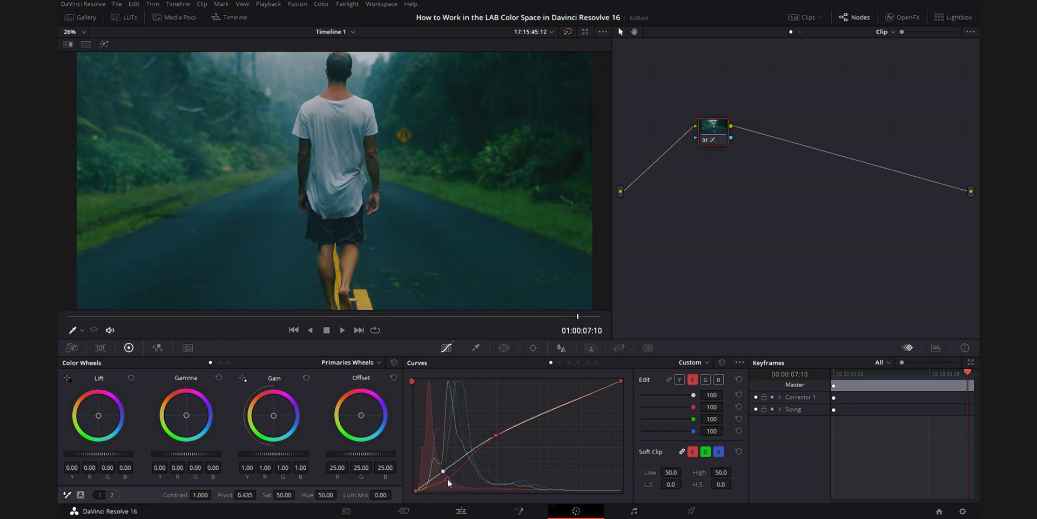
Step: Raise the green curve's shadow point on node 01
{"action": "left_click", "coordinate": [705, 379]}
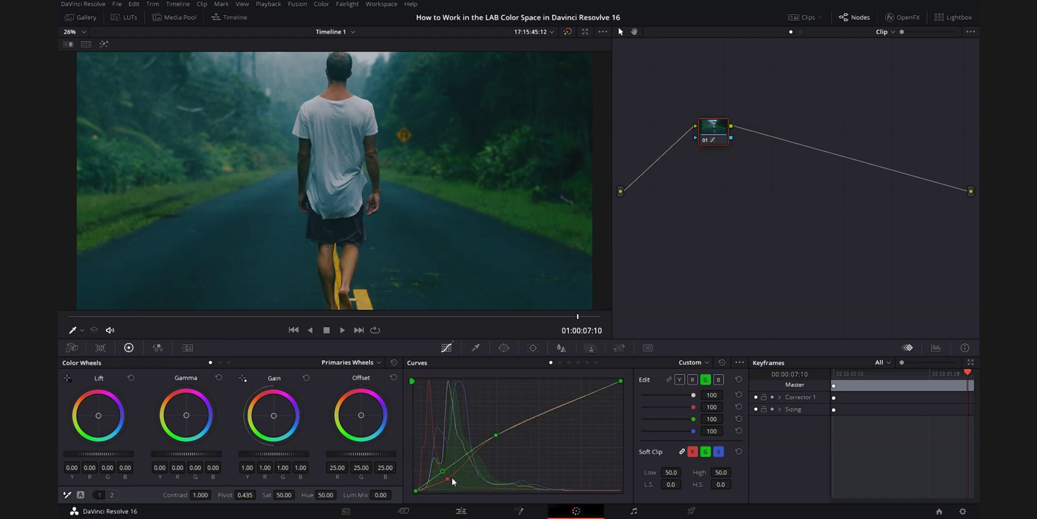
{"action": "left_click_drag", "start_coordinate": [441, 473], "coordinate": [440, 468]}
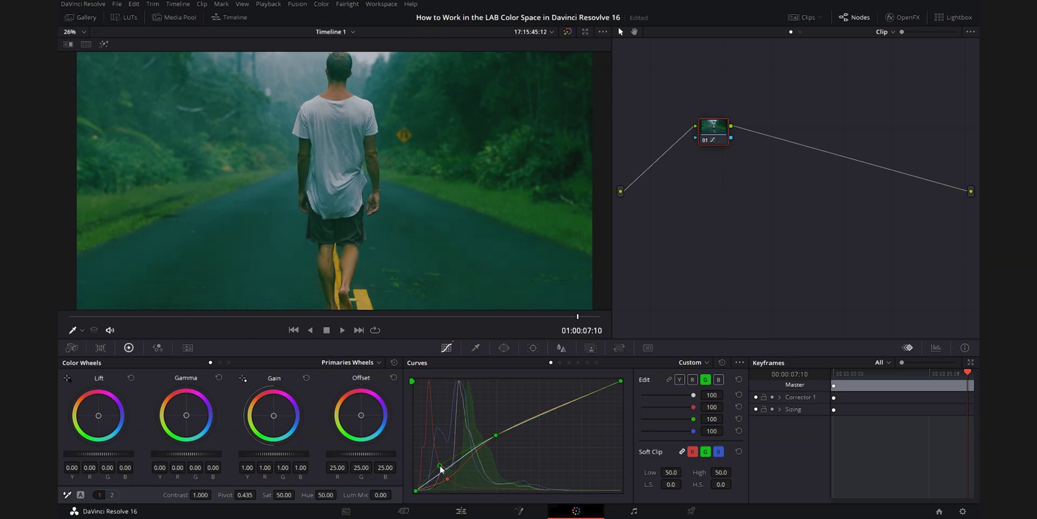
{"action": "left_click_drag", "start_coordinate": [440, 465], "coordinate": [442, 465]}
Step: Lift the blue shadow point, shift it brighter, and bow the red upper midtones upward
{"action": "left_click", "coordinate": [718, 380]}
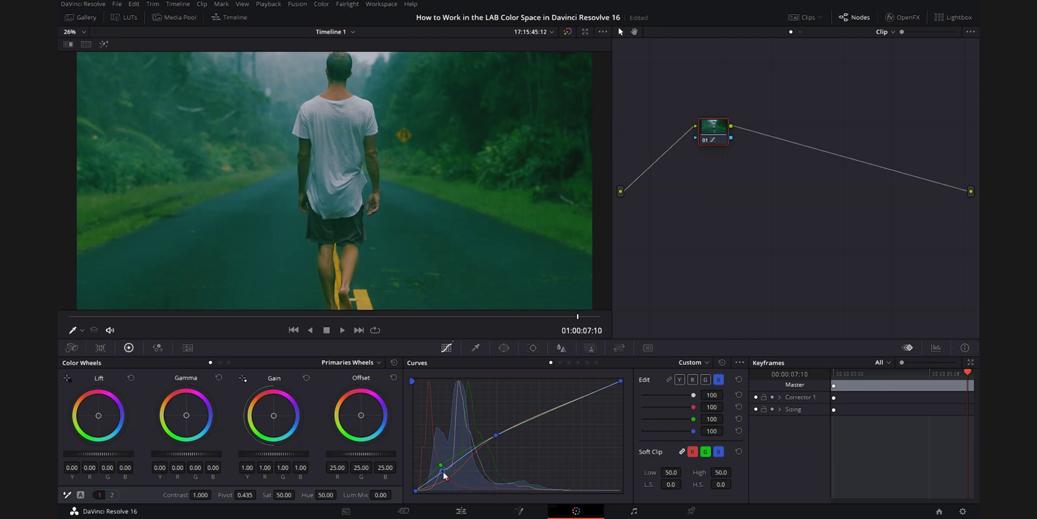
{"action": "left_click_drag", "start_coordinate": [443, 472], "coordinate": [442, 469]}
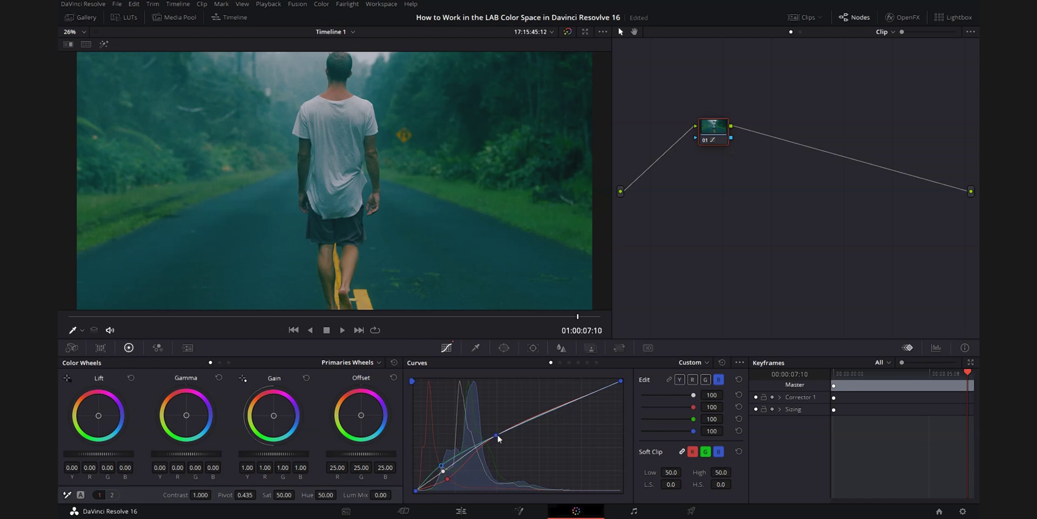
{"action": "left_click_drag", "start_coordinate": [498, 435], "coordinate": [510, 436]}
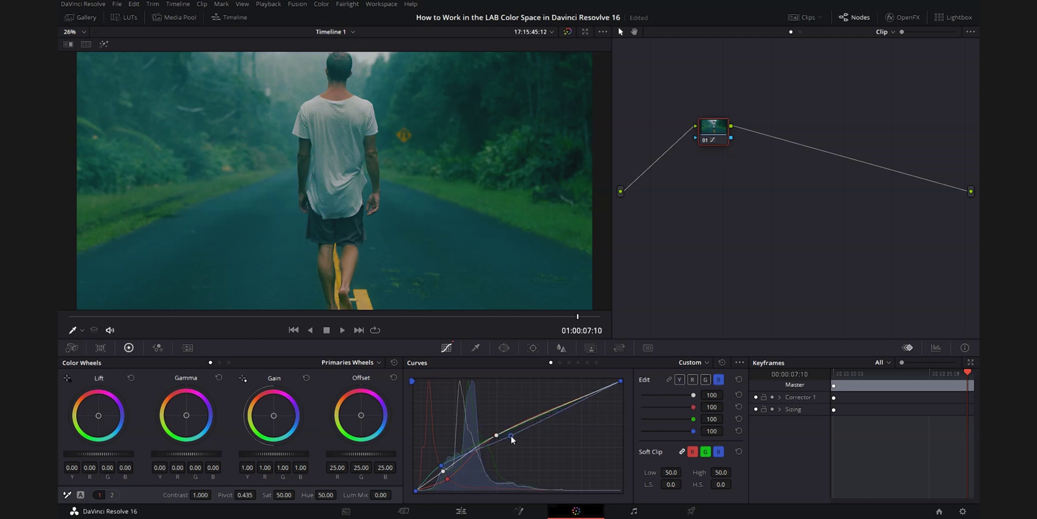
{"action": "left_click", "coordinate": [693, 380]}
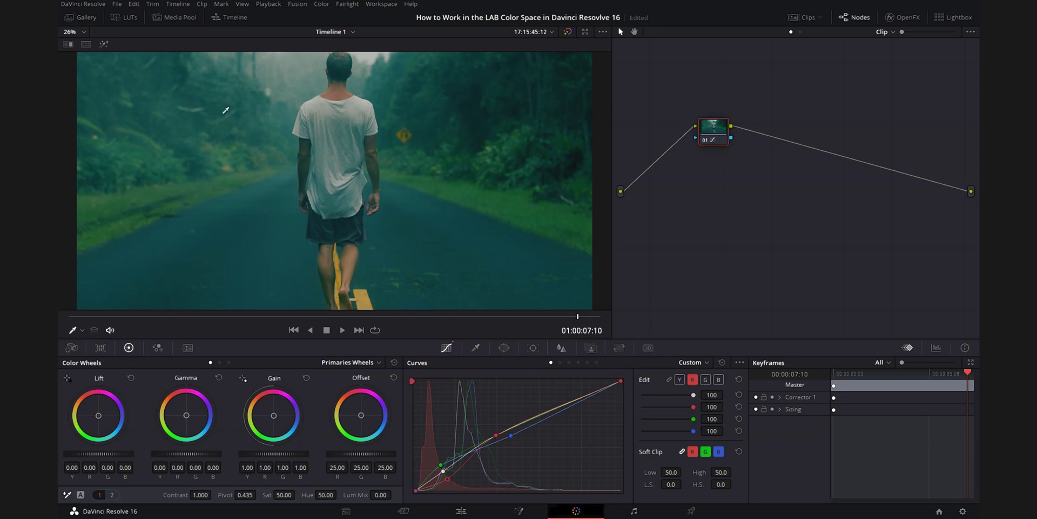
{"action": "left_click_drag", "start_coordinate": [511, 430], "coordinate": [514, 419]}
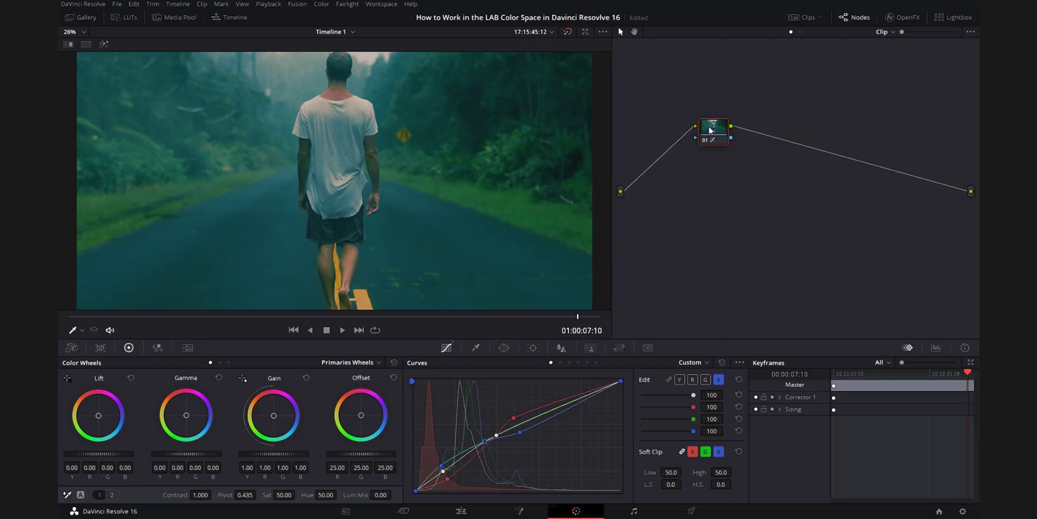
Step: Reset node 01's grade to default and switch its color space to Lab (CIE)
{"action": "right_click", "coordinate": [711, 130]}
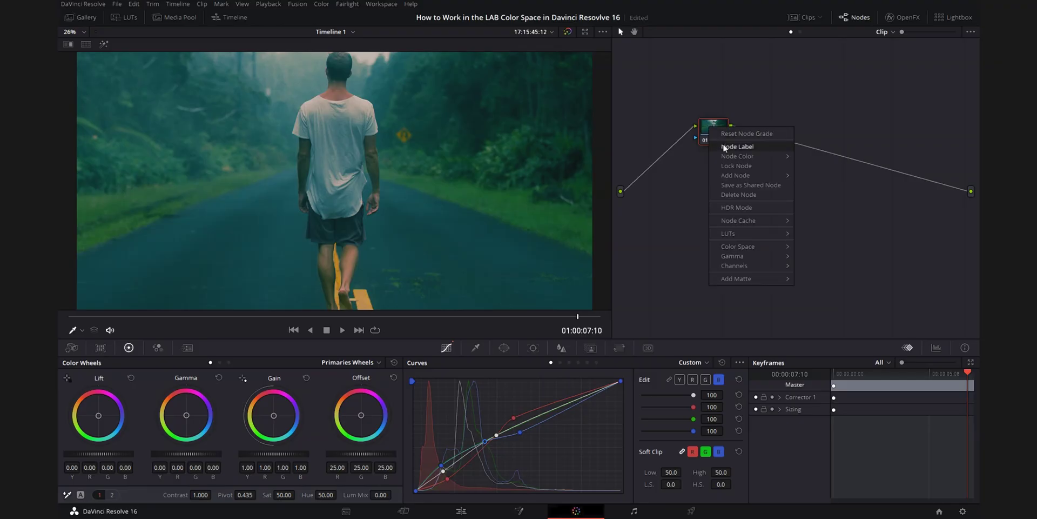
{"action": "left_click", "coordinate": [723, 133]}
{"action": "right_click", "coordinate": [717, 130]}
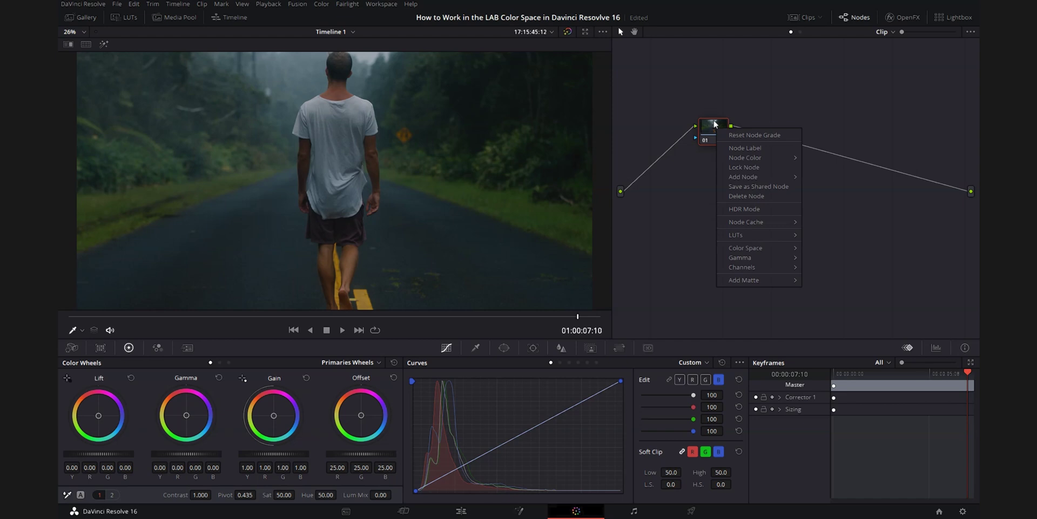
{"action": "mouse_move", "coordinate": [748, 248]}
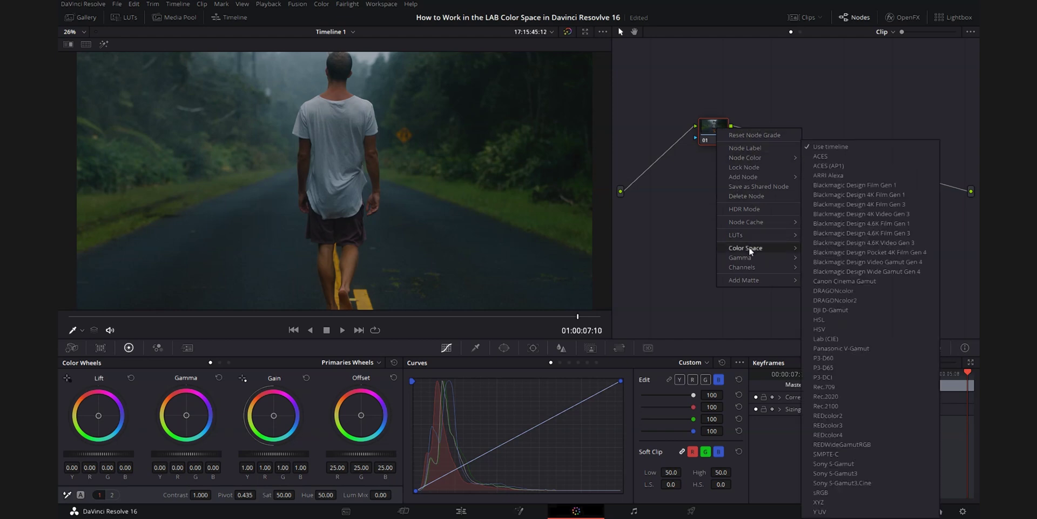
{"action": "left_click", "coordinate": [823, 339]}
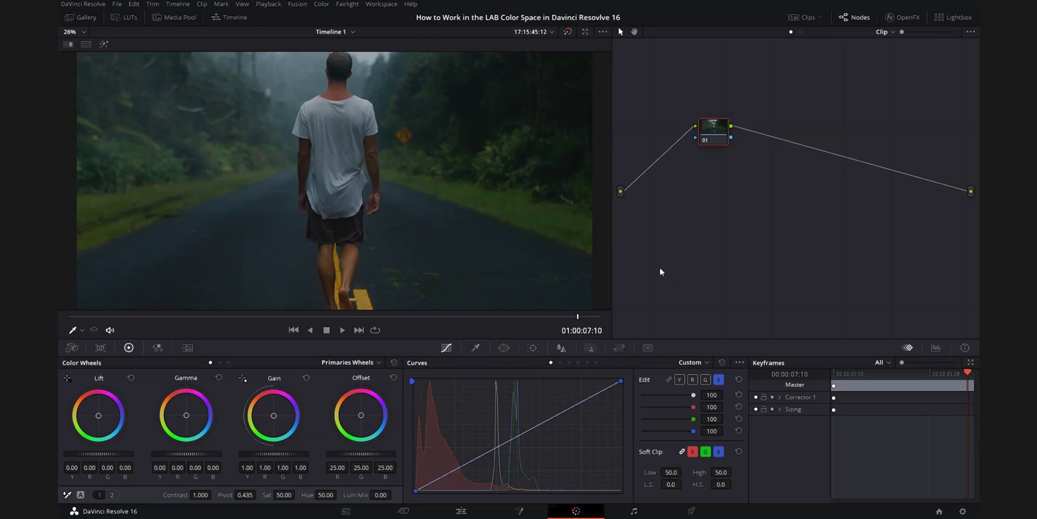
Step: Raise the Lab red curve's midtones, pull a lower red point down, and dip the green midtones
{"action": "left_click", "coordinate": [693, 379]}
{"action": "left_click_drag", "start_coordinate": [491, 446], "coordinate": [501, 425]}
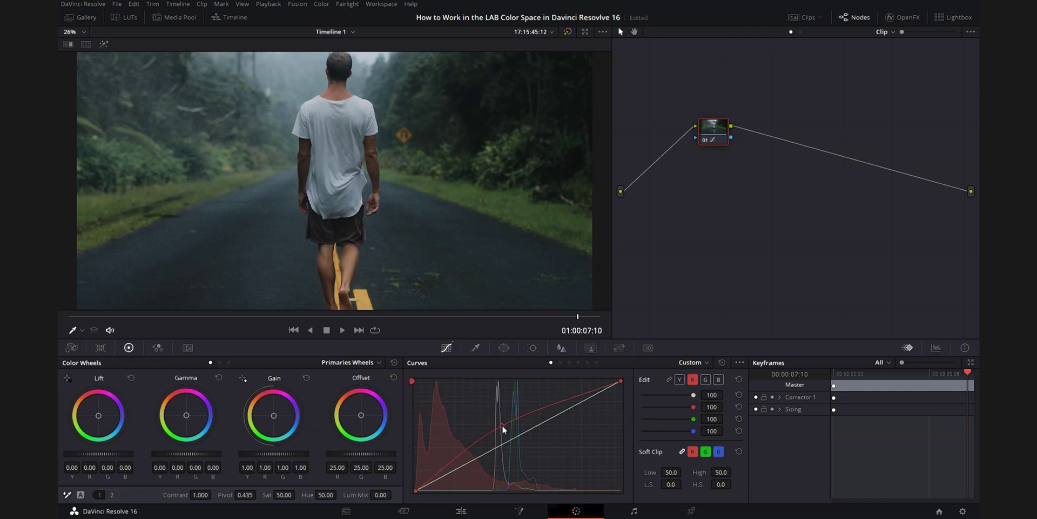
{"action": "left_click_drag", "start_coordinate": [501, 424], "coordinate": [501, 428]}
{"action": "left_click_drag", "start_coordinate": [452, 463], "coordinate": [451, 465]}
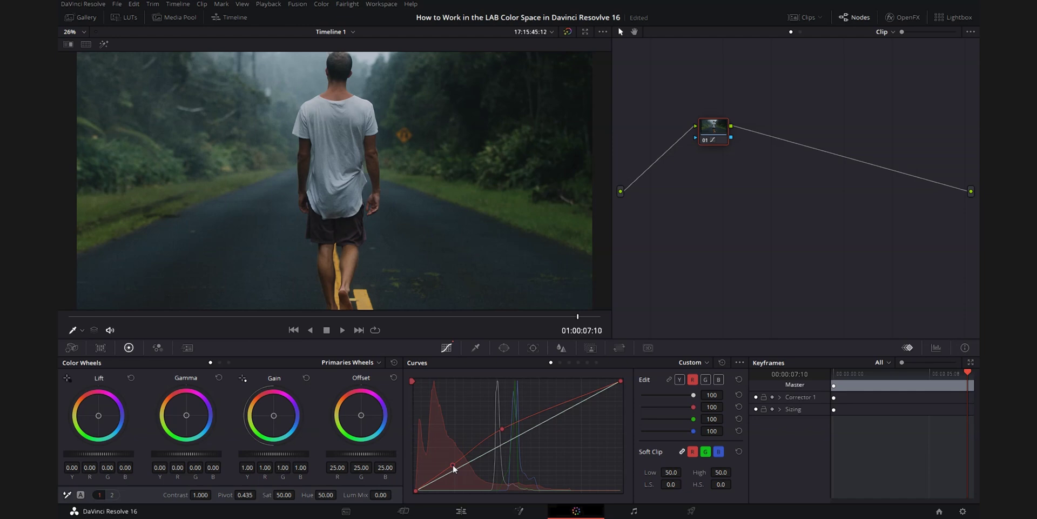
{"action": "left_click", "coordinate": [705, 378]}
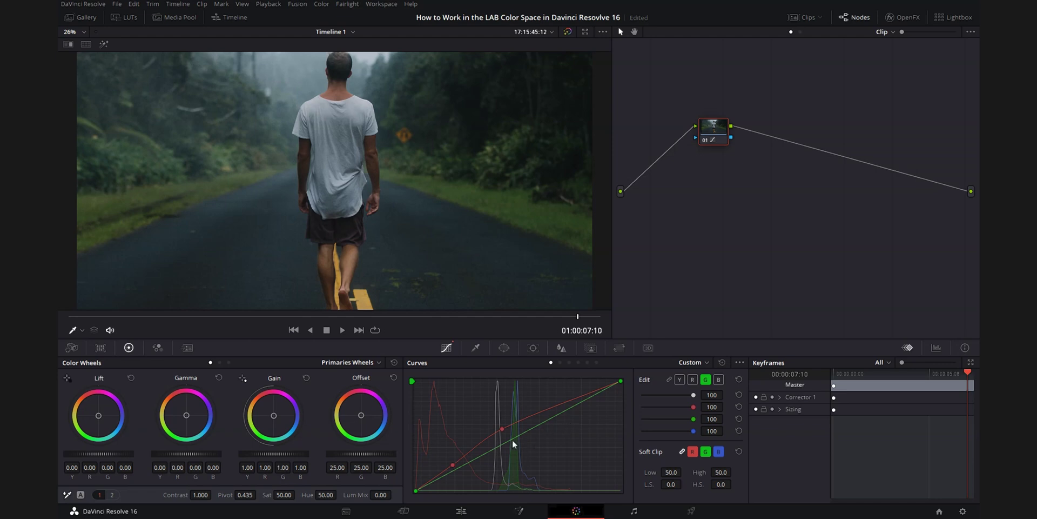
{"action": "mouse_move", "coordinate": [505, 440]}
{"action": "left_mouse_down"}
{"action": "mouse_move", "coordinate": [533, 477]}
{"action": "mouse_move", "coordinate": [485, 407]}
{"action": "mouse_move", "coordinate": [511, 438]}
{"action": "left_mouse_up"}
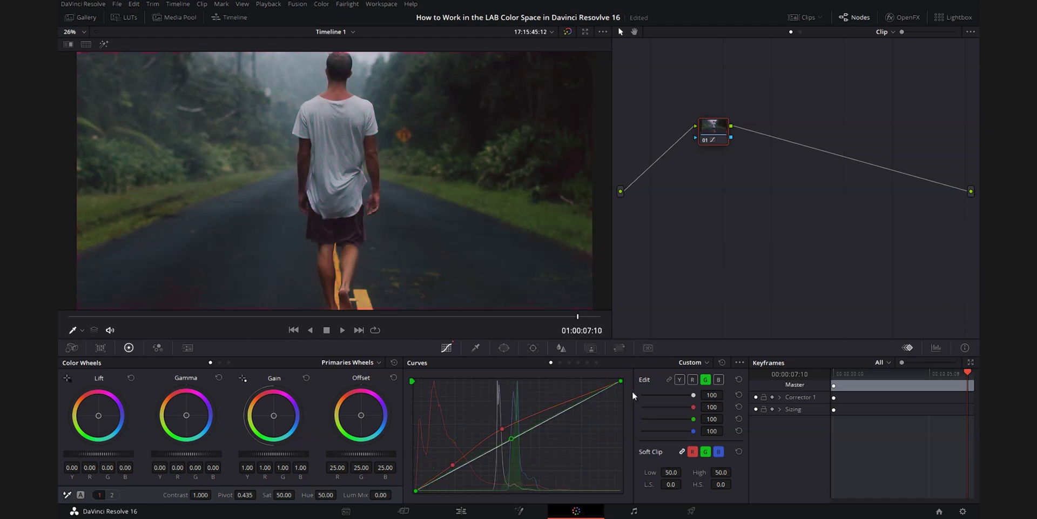
Step: Delete the blue curve's points to straighten it, then pull the green curve's low point down
{"action": "left_click", "coordinate": [718, 380]}
{"action": "left_click_drag", "start_coordinate": [502, 443], "coordinate": [508, 458]}
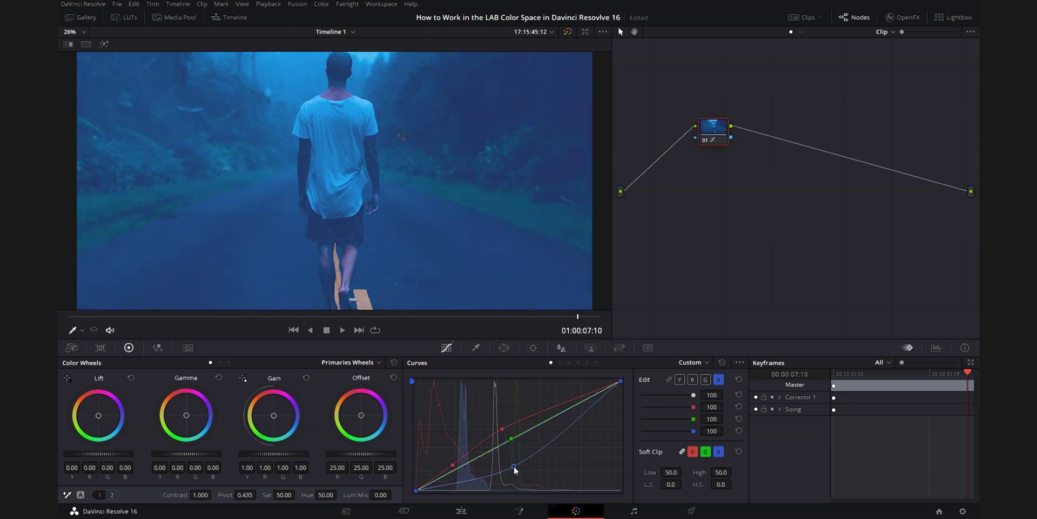
{"action": "left_click_drag", "start_coordinate": [514, 466], "coordinate": [475, 422]}
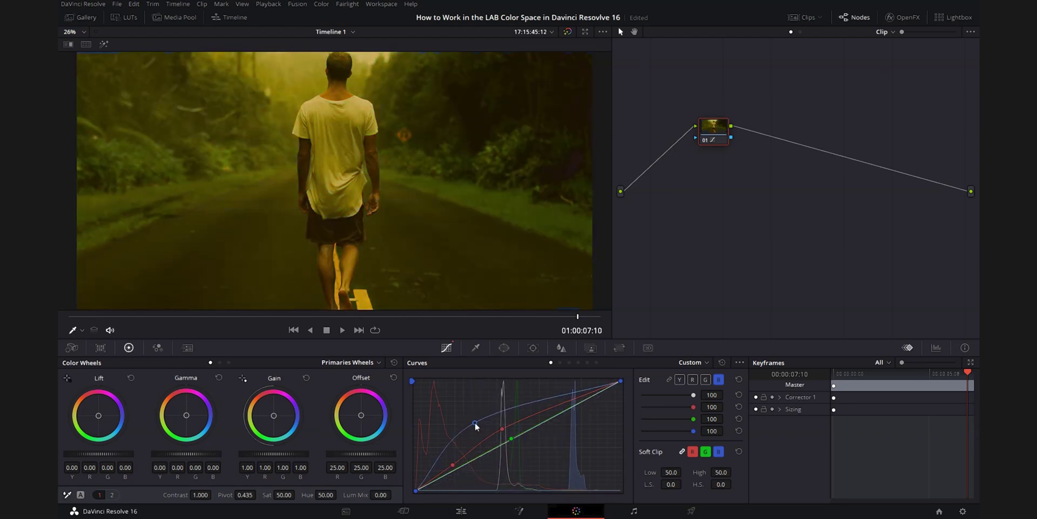
{"action": "right_click", "coordinate": [475, 422]}
{"action": "right_click", "coordinate": [456, 473]}
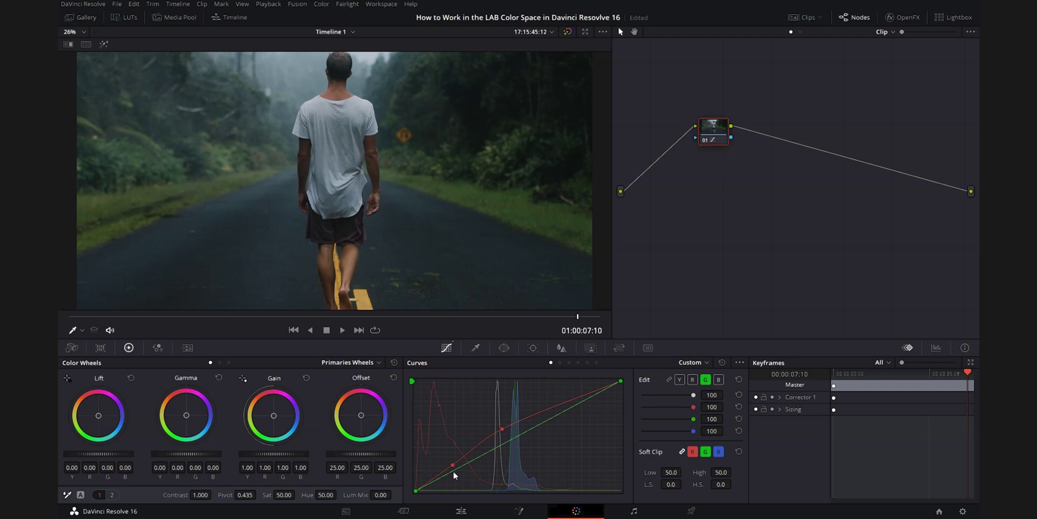
{"action": "left_click_drag", "start_coordinate": [453, 471], "coordinate": [456, 477]}
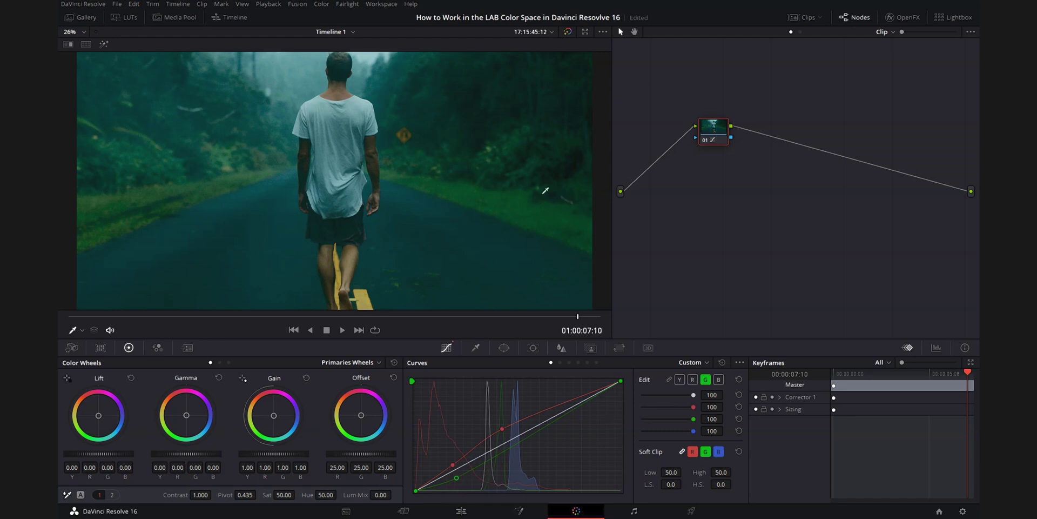
Step: Pull the blue curve's low point down while keeping its upper part on the diagonal
{"action": "left_click", "coordinate": [718, 380]}
{"action": "left_click", "coordinate": [454, 470]}
{"action": "left_click_drag", "start_coordinate": [454, 471], "coordinate": [456, 476]}
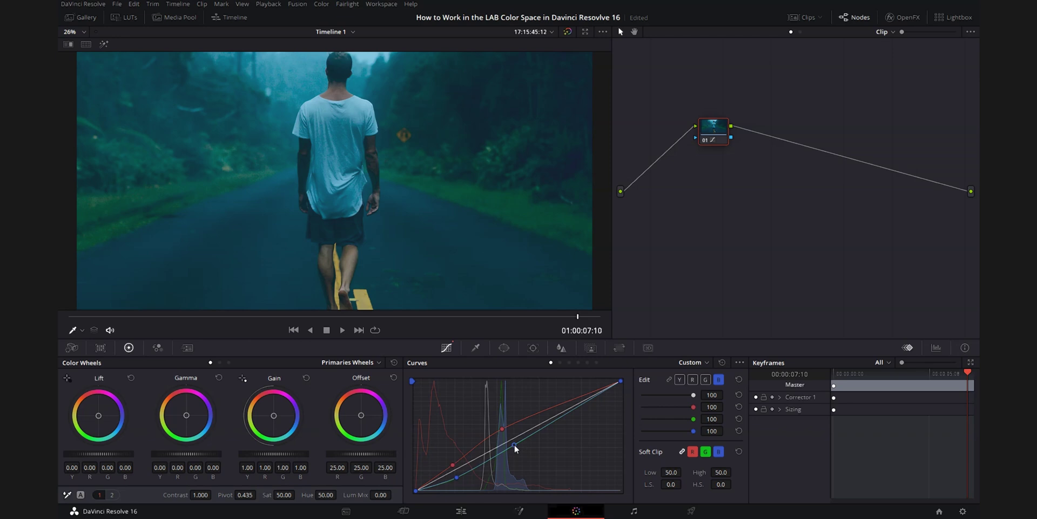
{"action": "left_click_drag", "start_coordinate": [515, 444], "coordinate": [512, 432]}
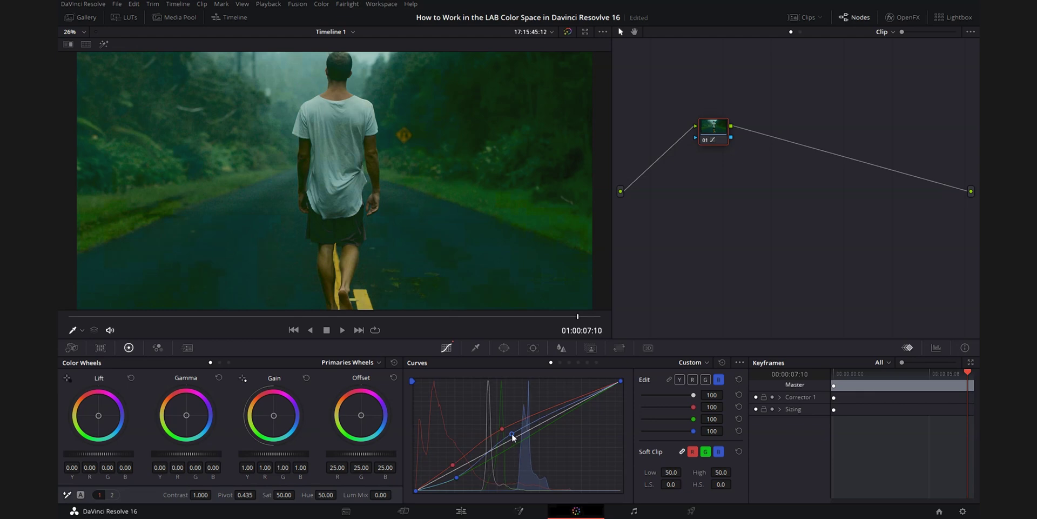
Step: Make a small adjustment to a midtone point on the green curve
{"action": "left_click", "coordinate": [705, 380]}
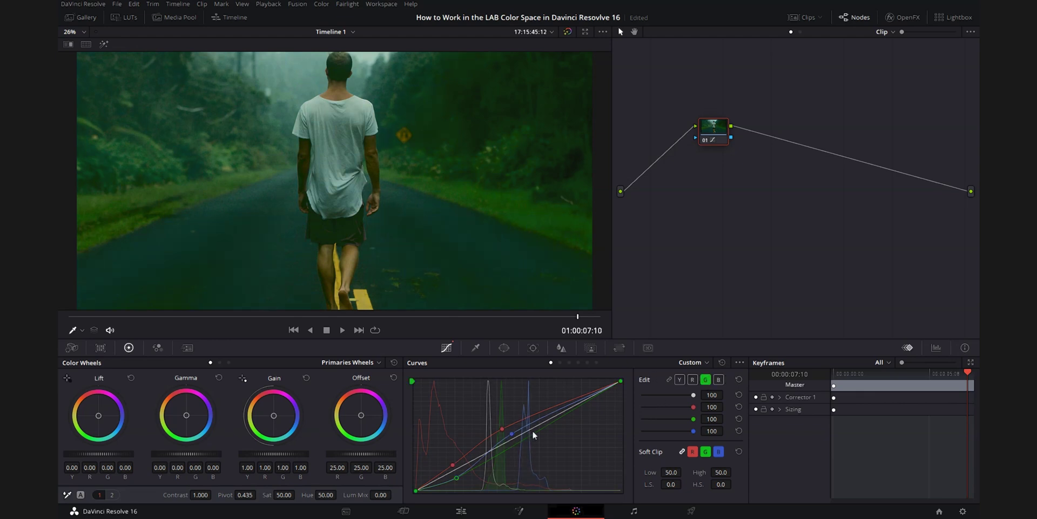
{"action": "left_click_drag", "start_coordinate": [517, 443], "coordinate": [511, 433]}
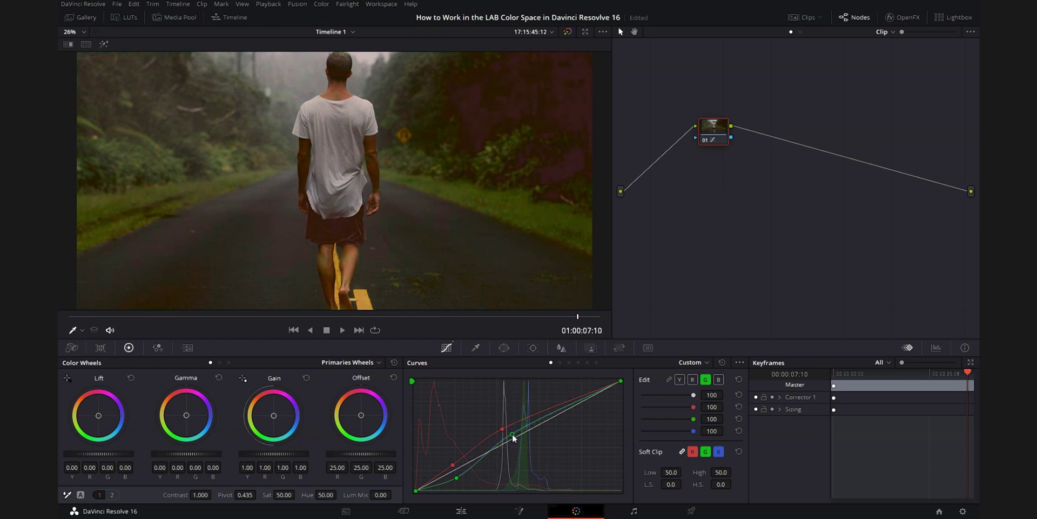
{"action": "left_click_drag", "start_coordinate": [513, 434], "coordinate": [515, 439]}
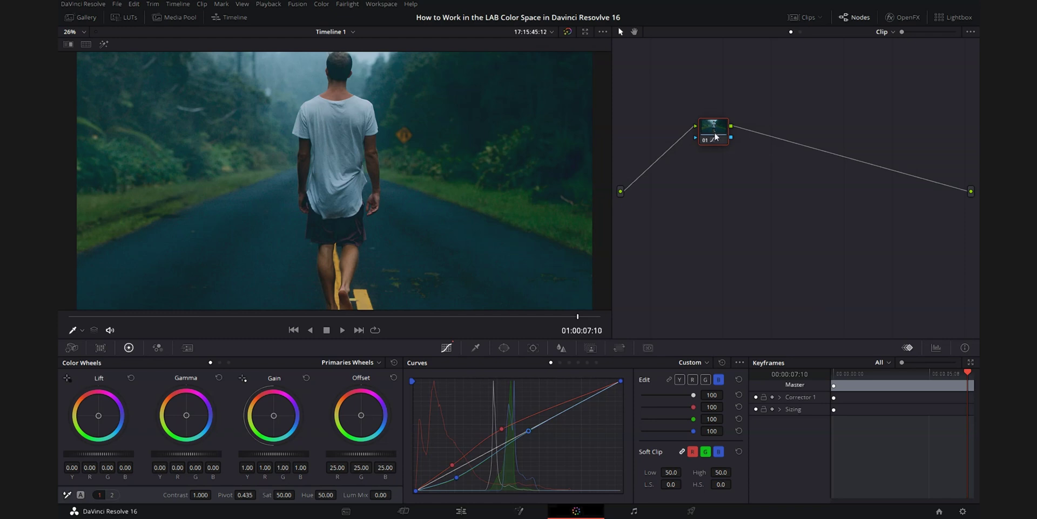
Step: Add serial node 02 after node 01 and disable node 01
{"action": "key", "text": "alt+s"}
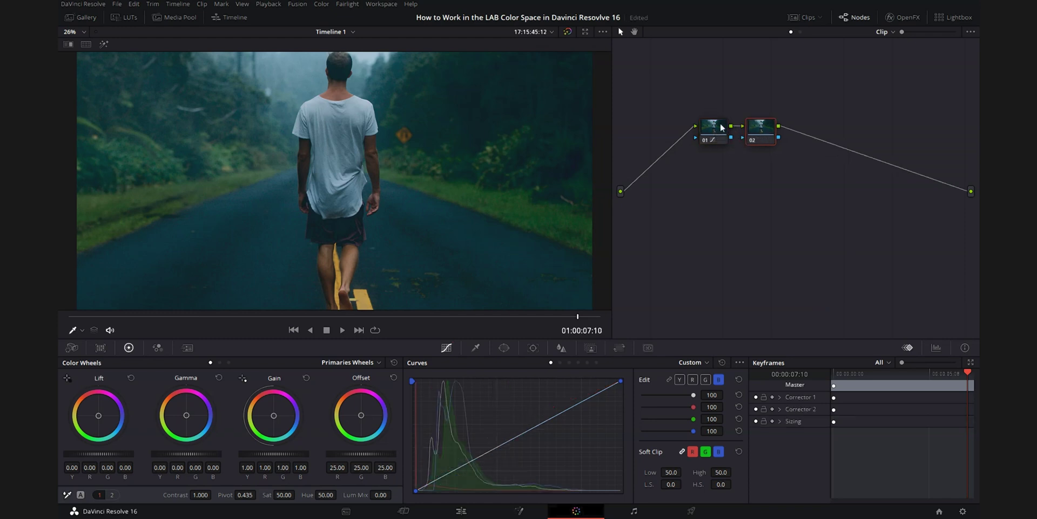
{"action": "left_click", "coordinate": [715, 140]}
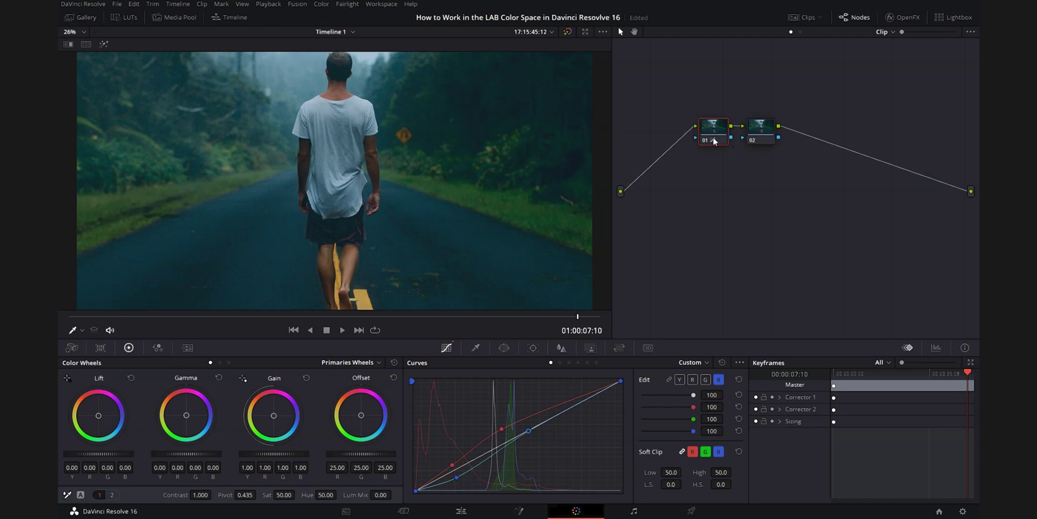
{"action": "key", "text": "ctrl+d"}
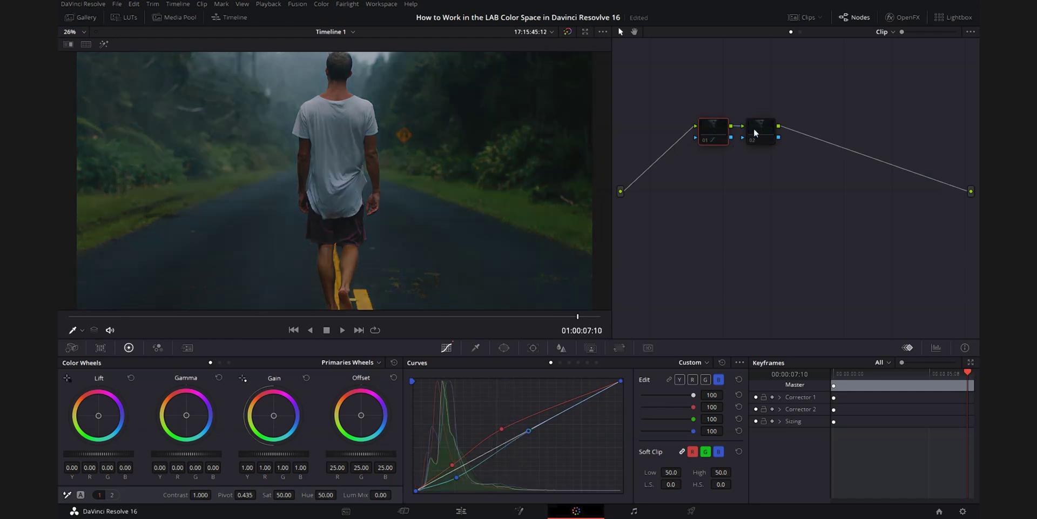
Step: Set node 02's color space to Lab (CIE)
{"action": "right_click", "coordinate": [754, 129]}
{"action": "mouse_move", "coordinate": [792, 247]}
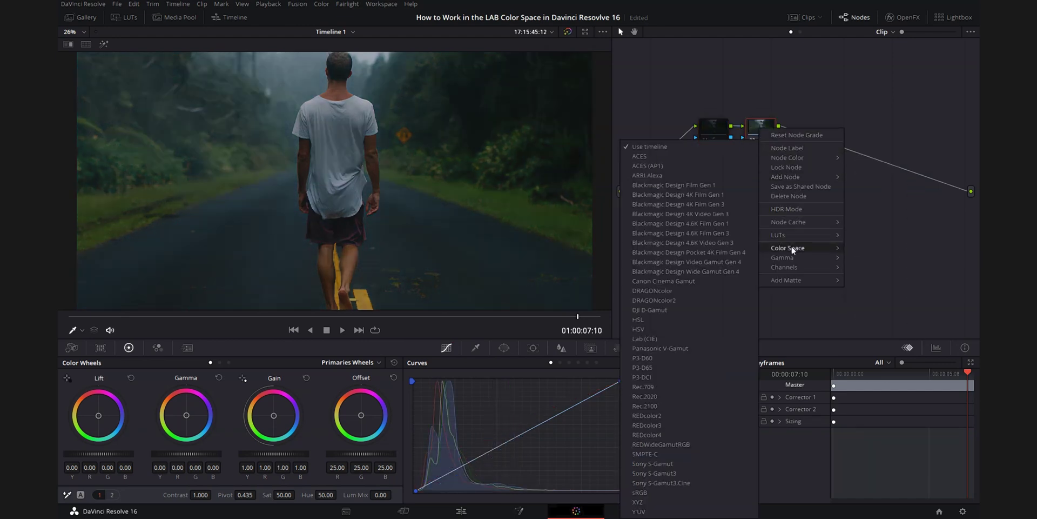
{"action": "left_click", "coordinate": [657, 336]}
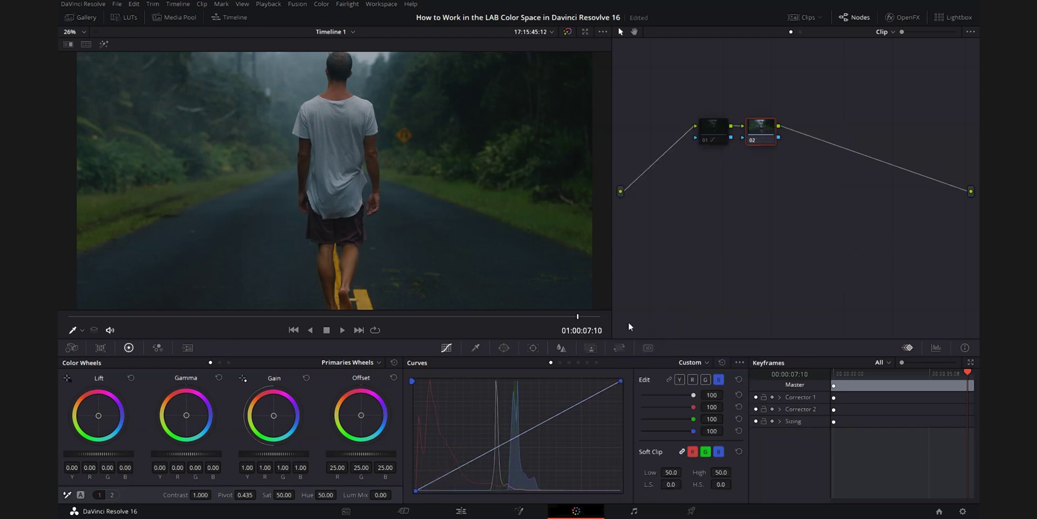
Step: Bow node 02's Lab green and blue curves upward in the upper range
{"action": "left_click", "coordinate": [705, 380]}
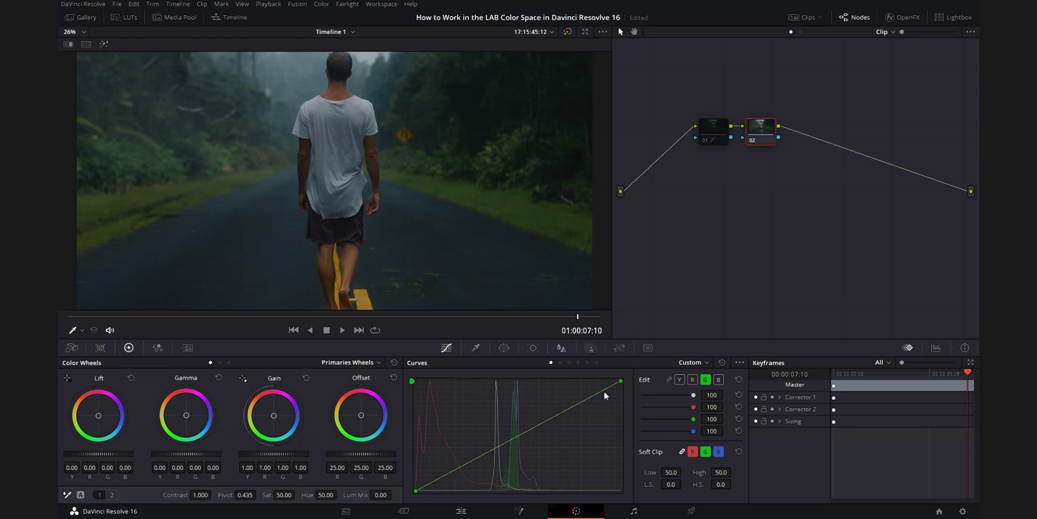
{"action": "left_click_drag", "start_coordinate": [599, 391], "coordinate": [596, 377]}
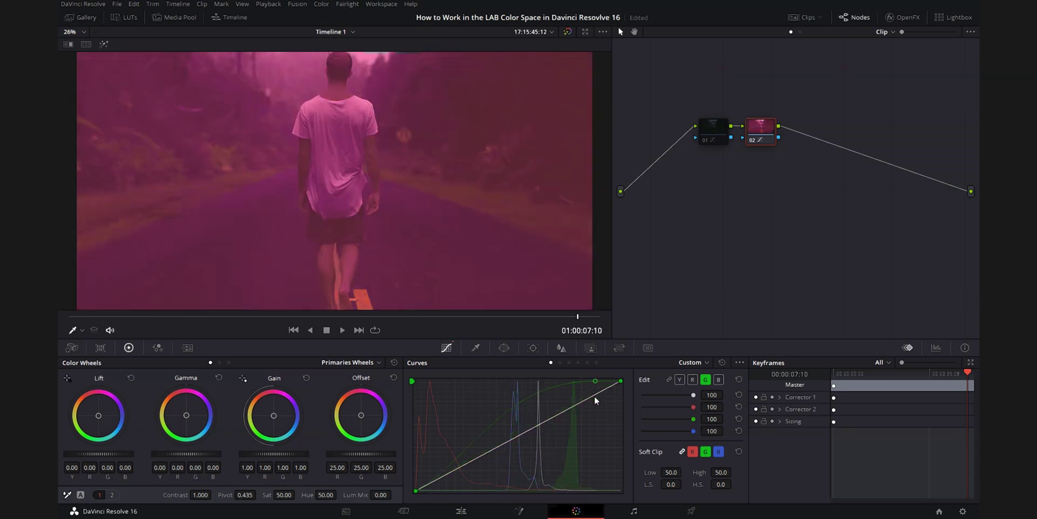
{"action": "left_click", "coordinate": [718, 379]}
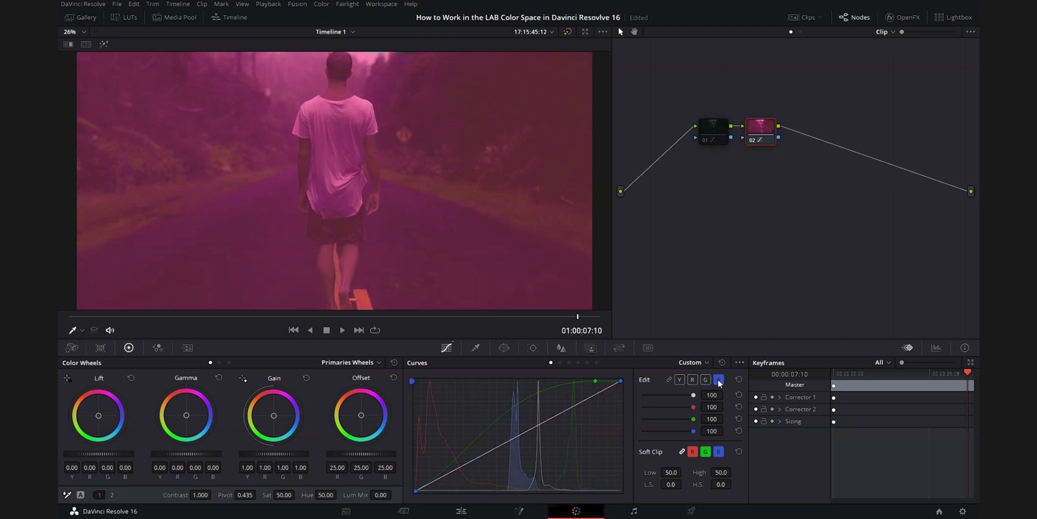
{"action": "left_click_drag", "start_coordinate": [596, 395], "coordinate": [596, 382]}
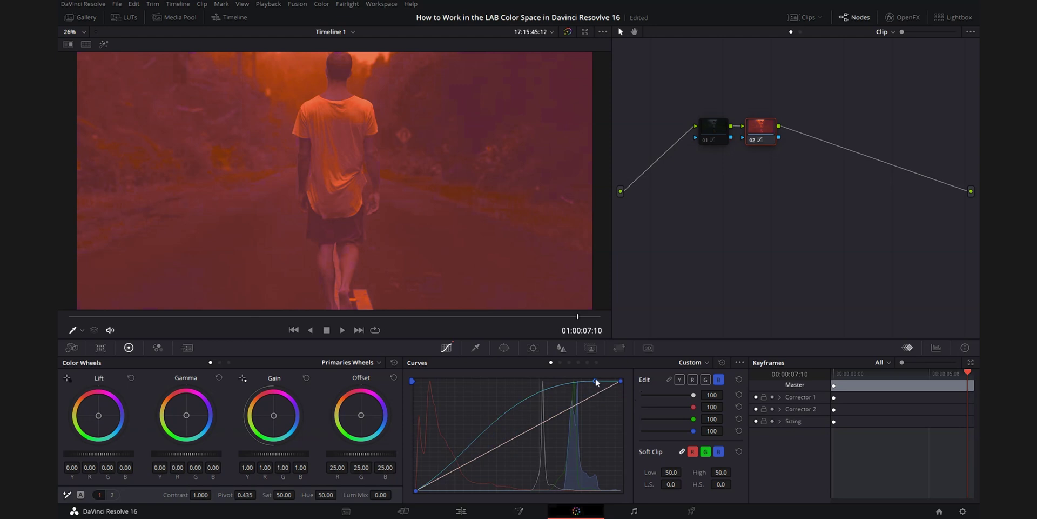
Step: Pull the green curve's shadows down, undo a blue shadow change, and save the project
{"action": "left_click", "coordinate": [704, 381]}
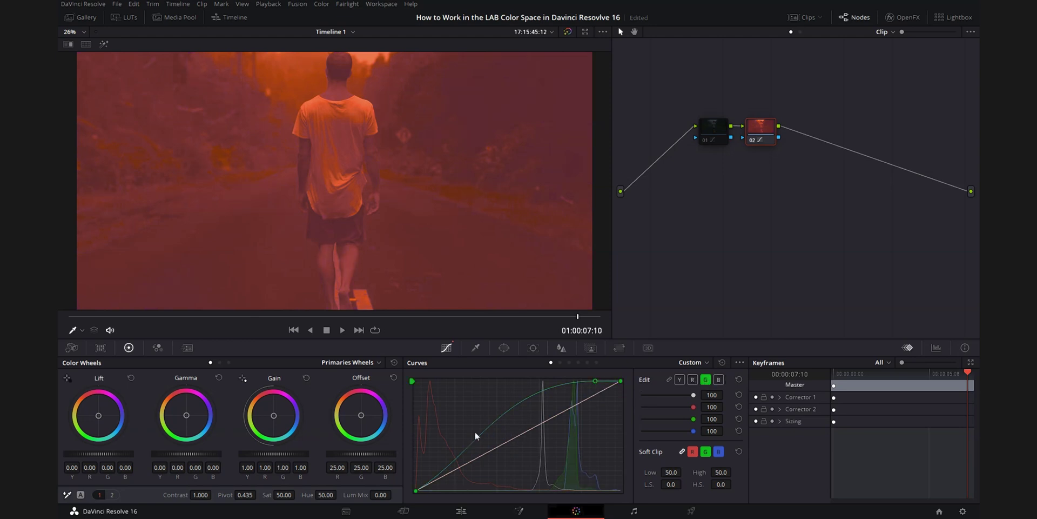
{"action": "left_click", "coordinate": [441, 472]}
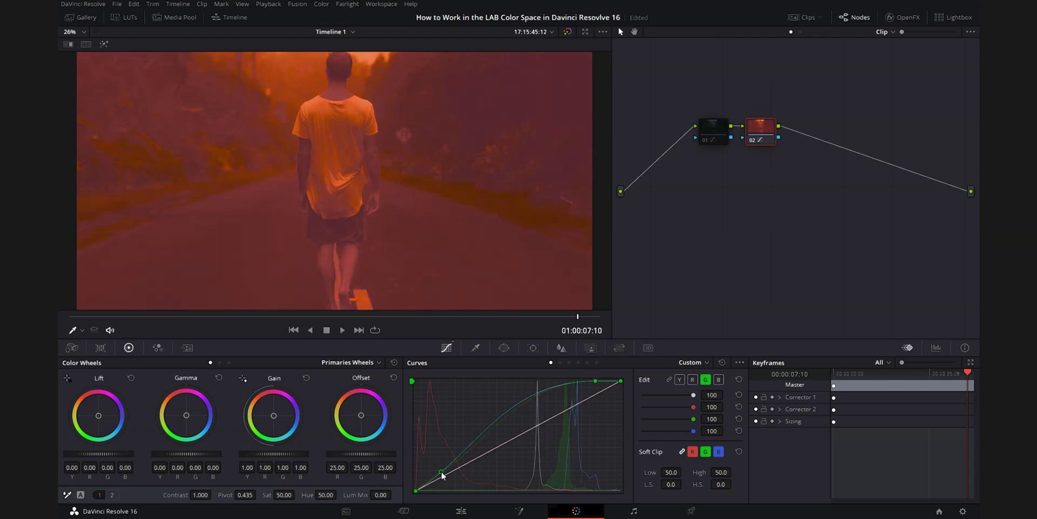
{"action": "left_click_drag", "start_coordinate": [442, 472], "coordinate": [446, 494]}
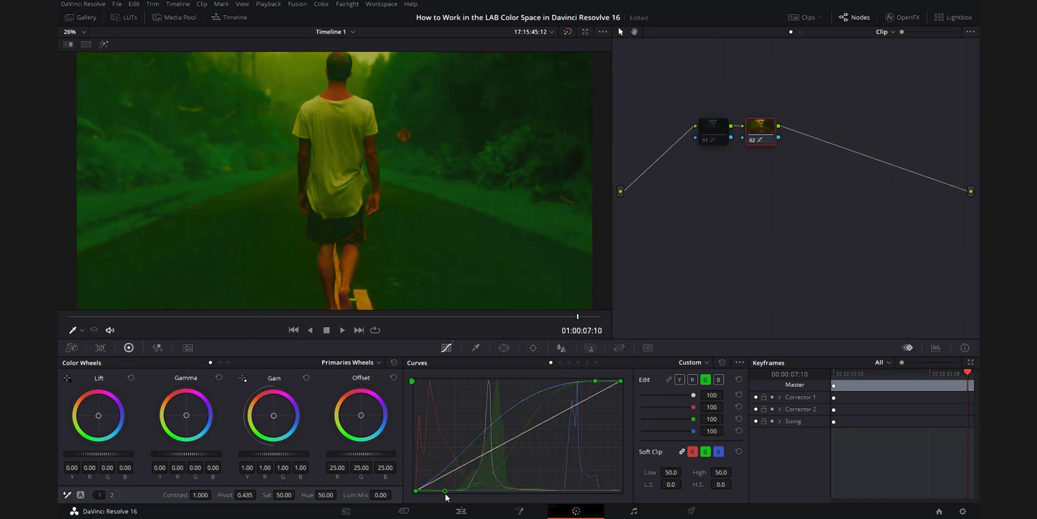
{"action": "left_click", "coordinate": [718, 380]}
{"action": "left_click_drag", "start_coordinate": [440, 476], "coordinate": [443, 492]}
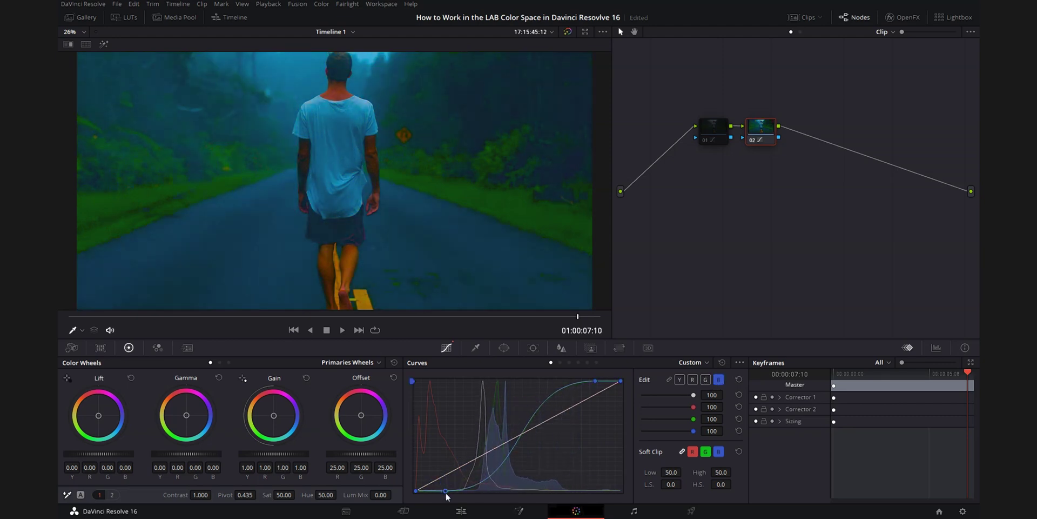
{"action": "key", "text": "ctrl+z"}
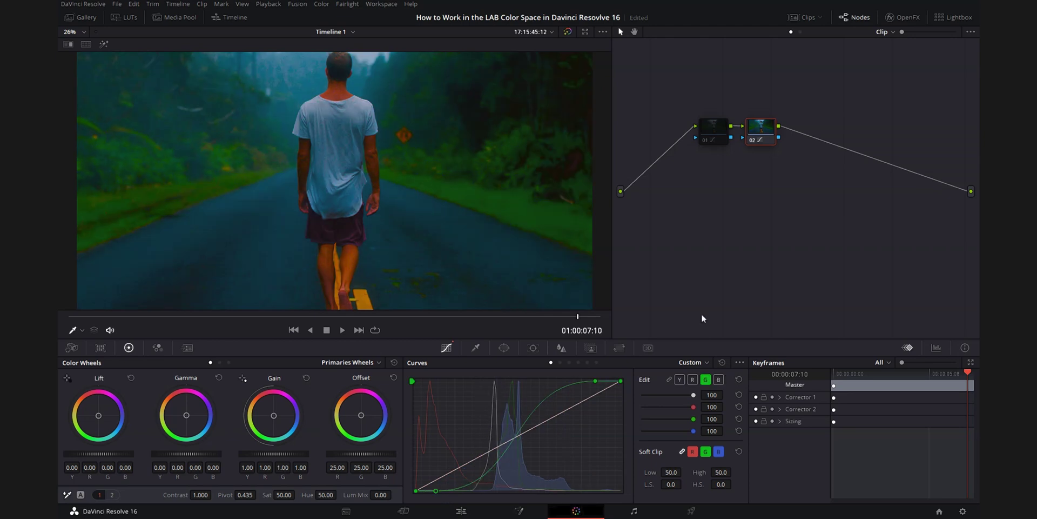
{"action": "key", "text": "ctrl+s"}
Step: Enter 0.3 as node 02's Key Output Gain in the Key palette
{"action": "left_click", "coordinate": [592, 349]}
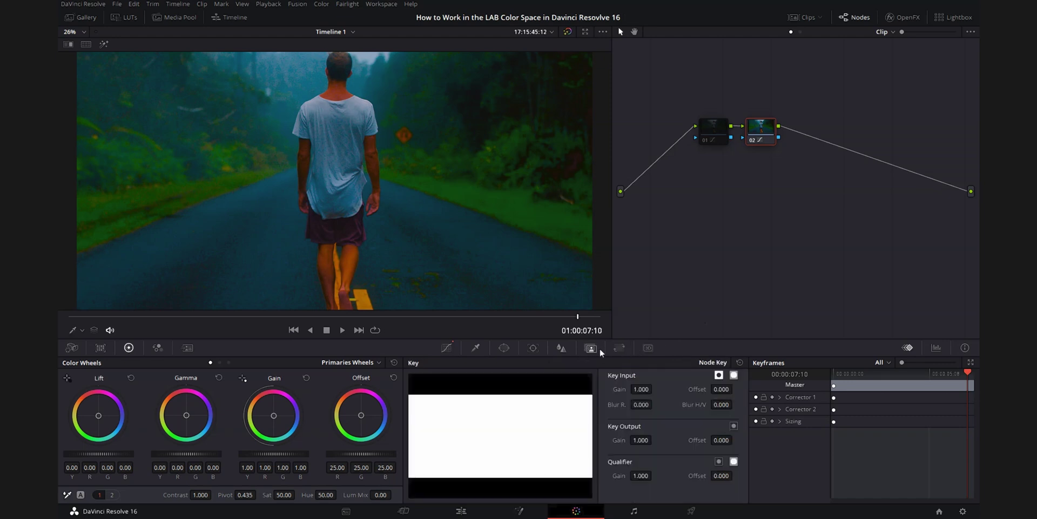
{"action": "left_click", "coordinate": [639, 440]}
{"action": "type", "text": ".3"}
{"action": "key", "text": "Return"}
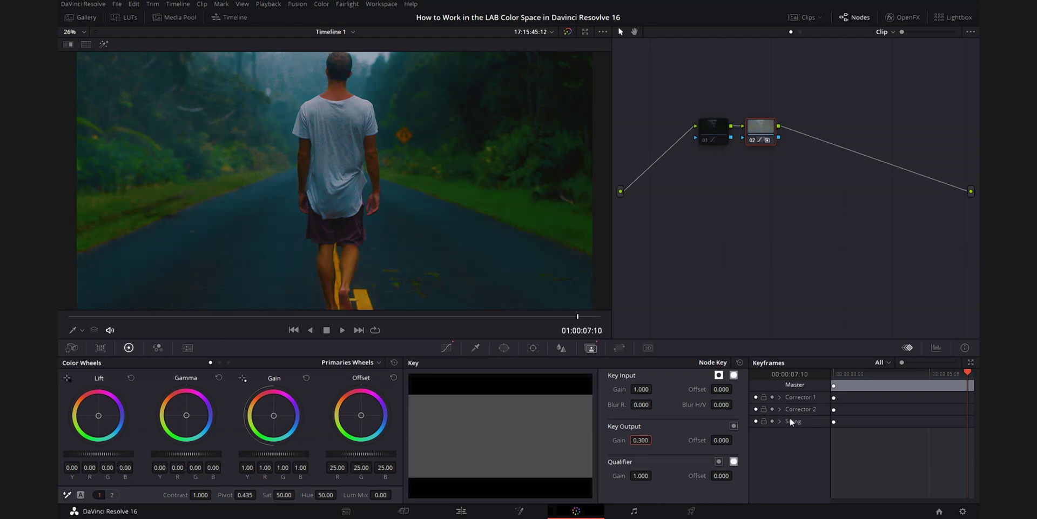